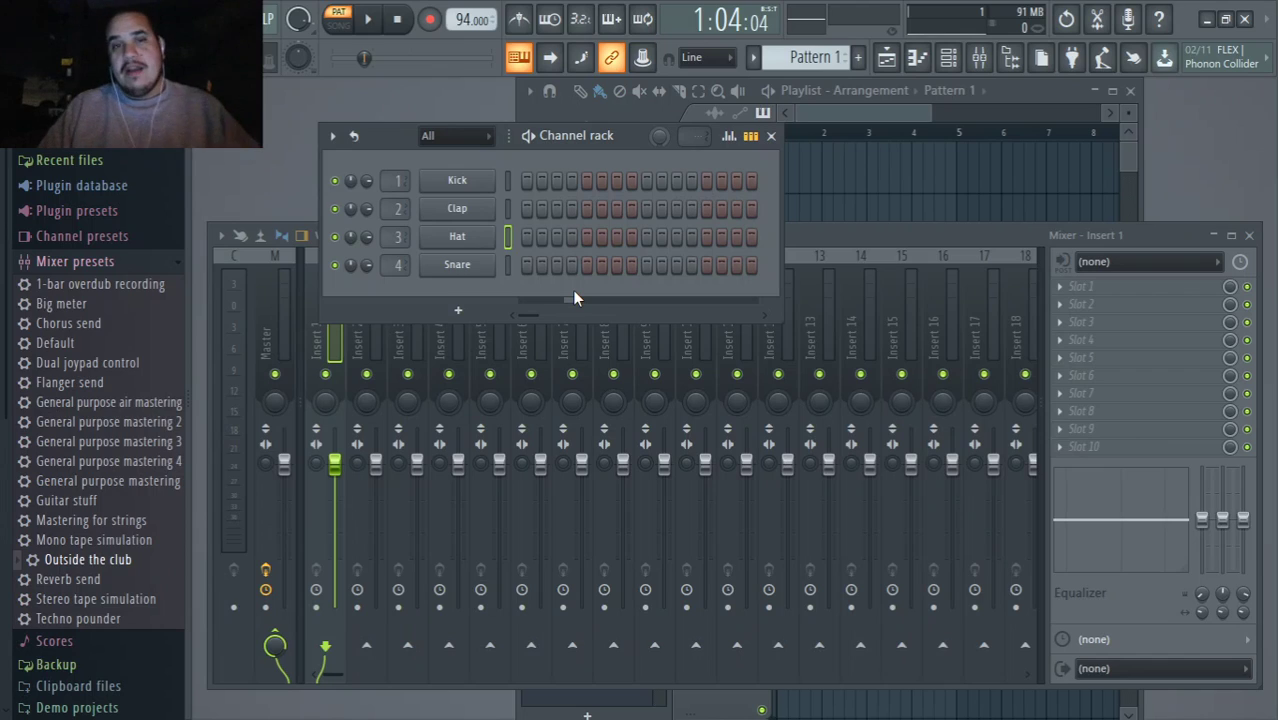
Step: Move the Channel rack lower over the mixer and delete the Clap channel from it
left_click_drag(609, 142, 682, 290)
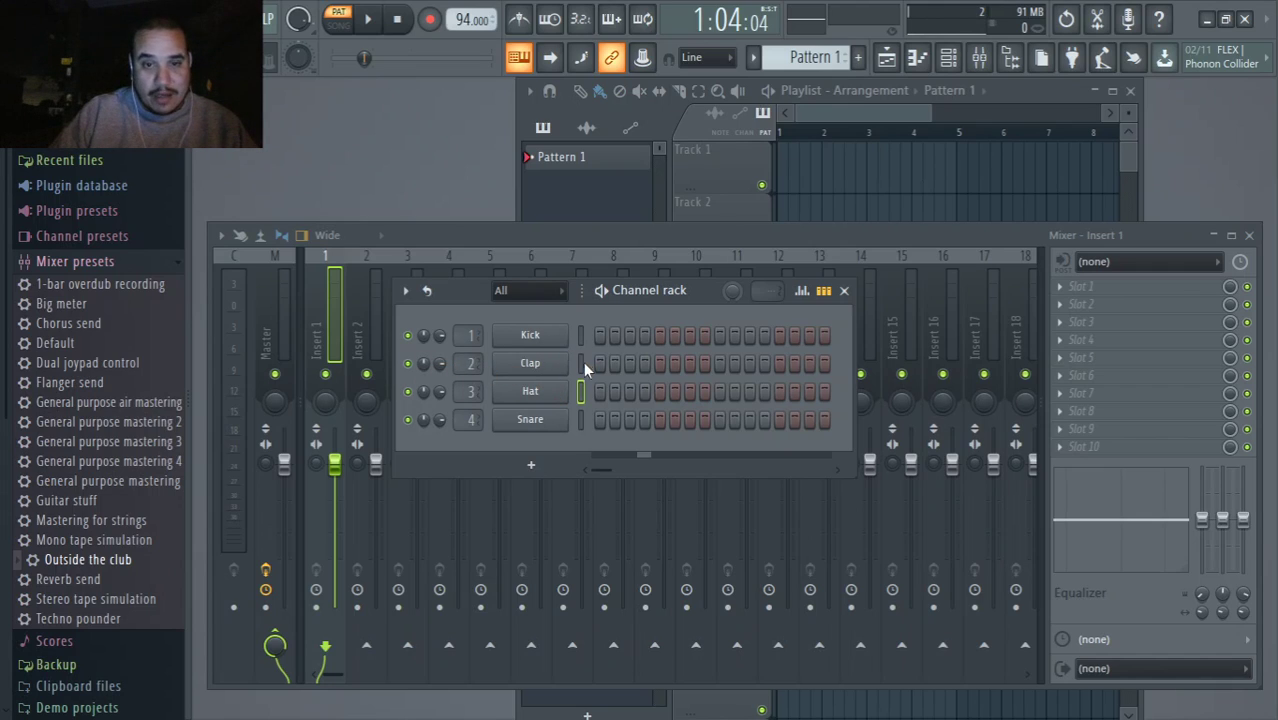
left_click(405, 290)
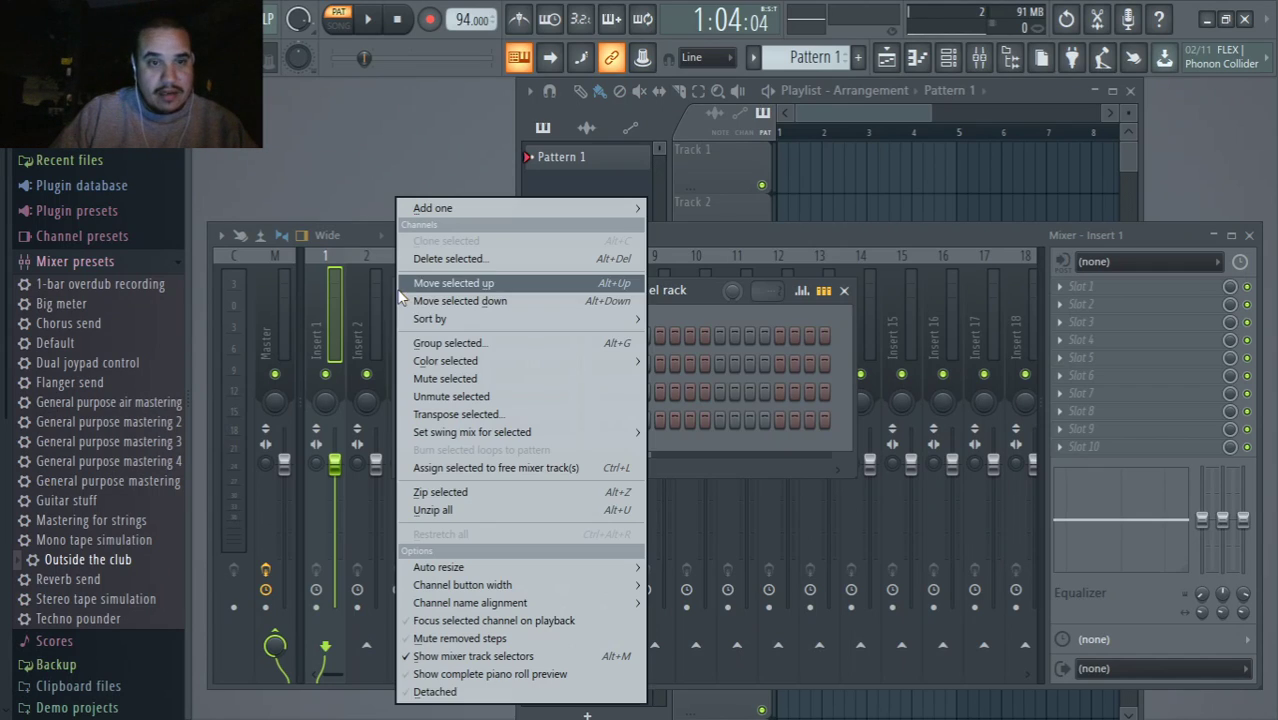
left_click(446, 259)
left_click(728, 430)
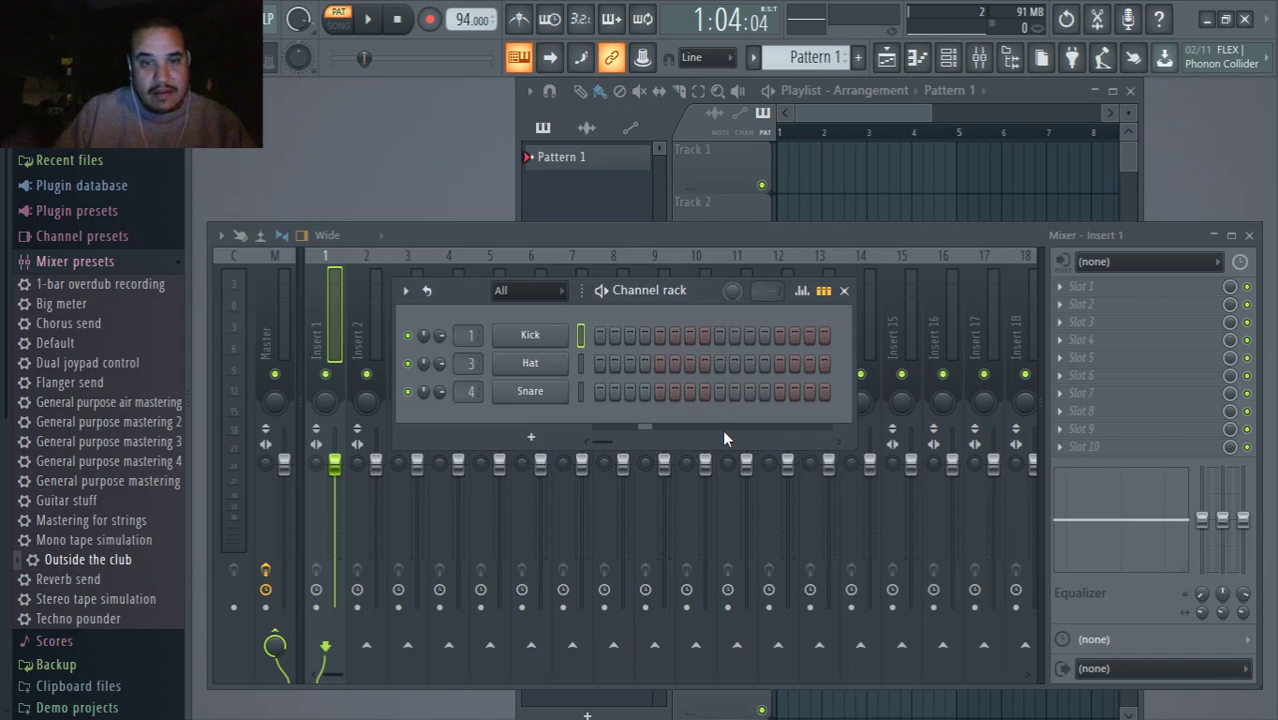
Step: Add a BassDrum instrument channel with the Bassdrum 01 preset and close its plugin window
left_click(405, 290)
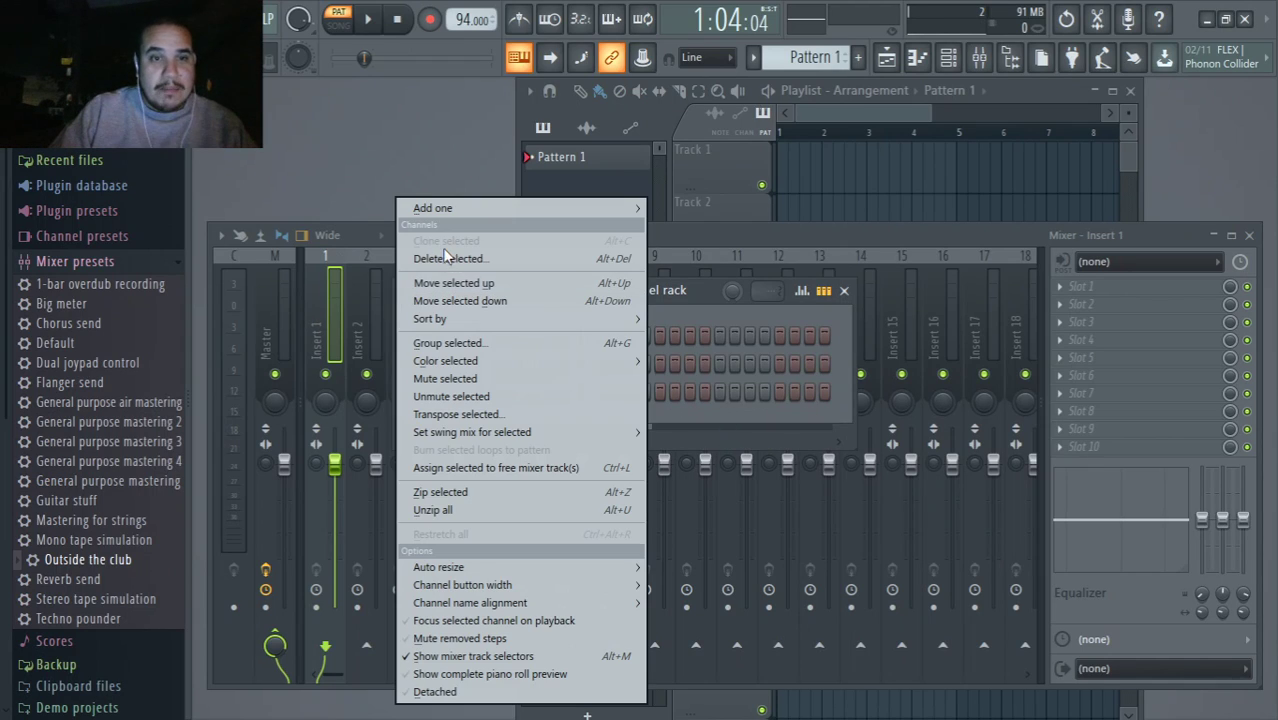
mouse_move(437, 208)
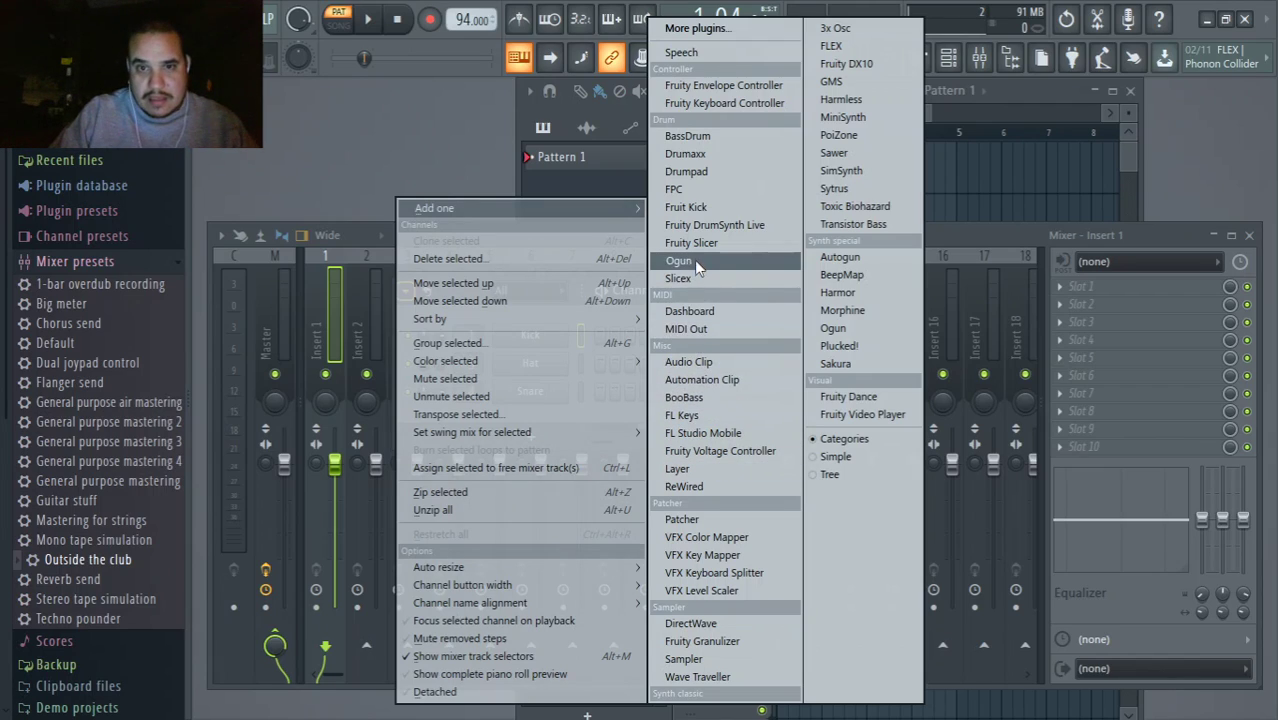
left_click(690, 138)
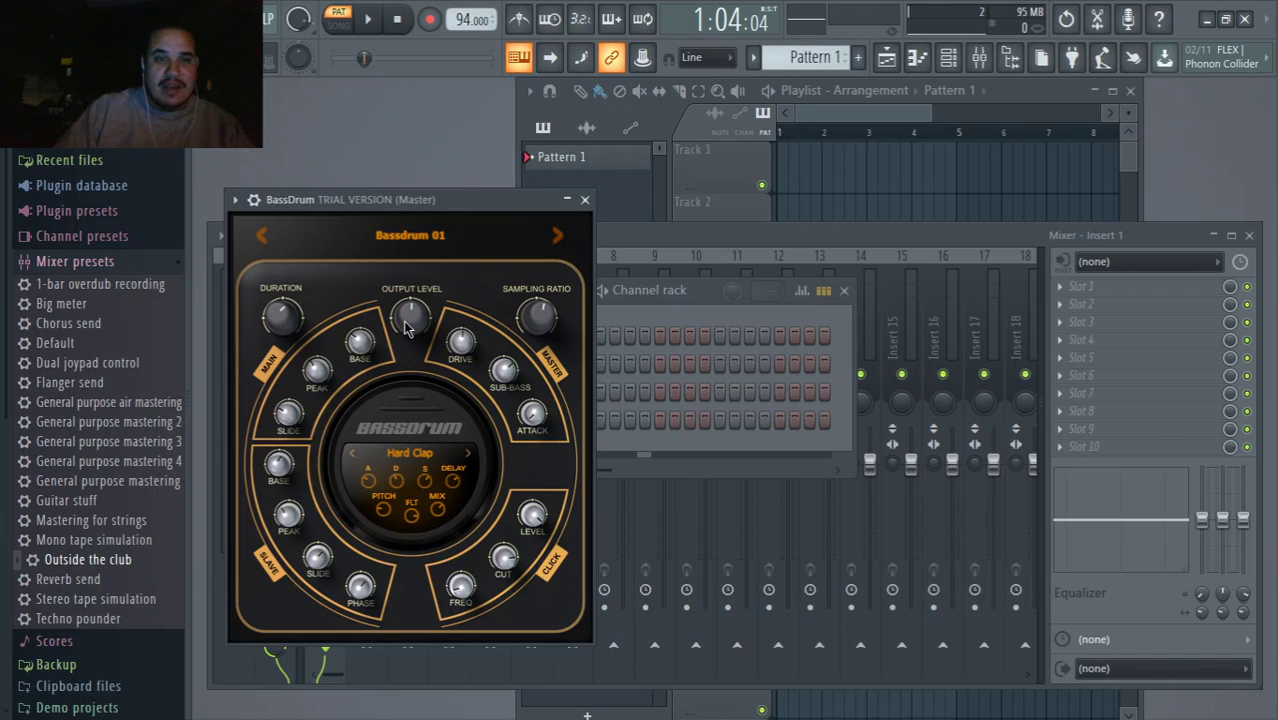
left_click_drag(406, 323, 406, 322)
left_click_drag(541, 308, 537, 311)
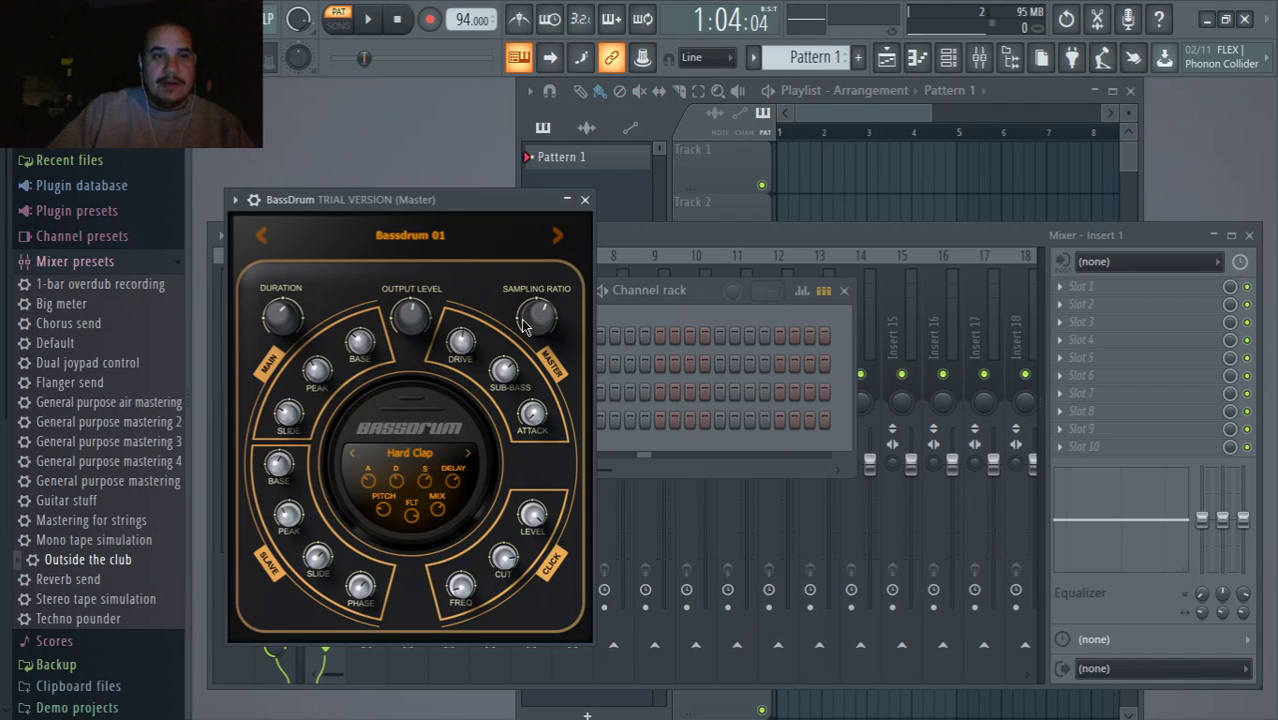
left_click(586, 201)
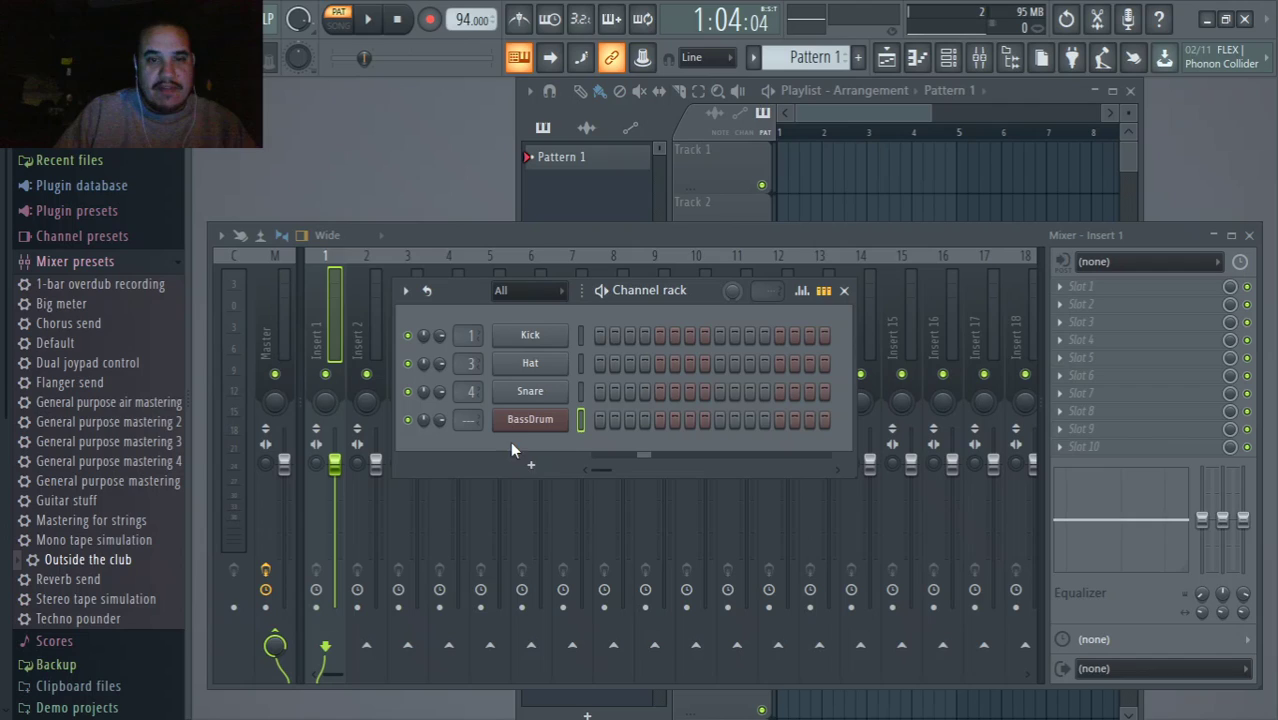
Step: Audition the BassDrum by playing the pattern with a single hit on step 1, and remove that hit
left_click(601, 419)
key("space")
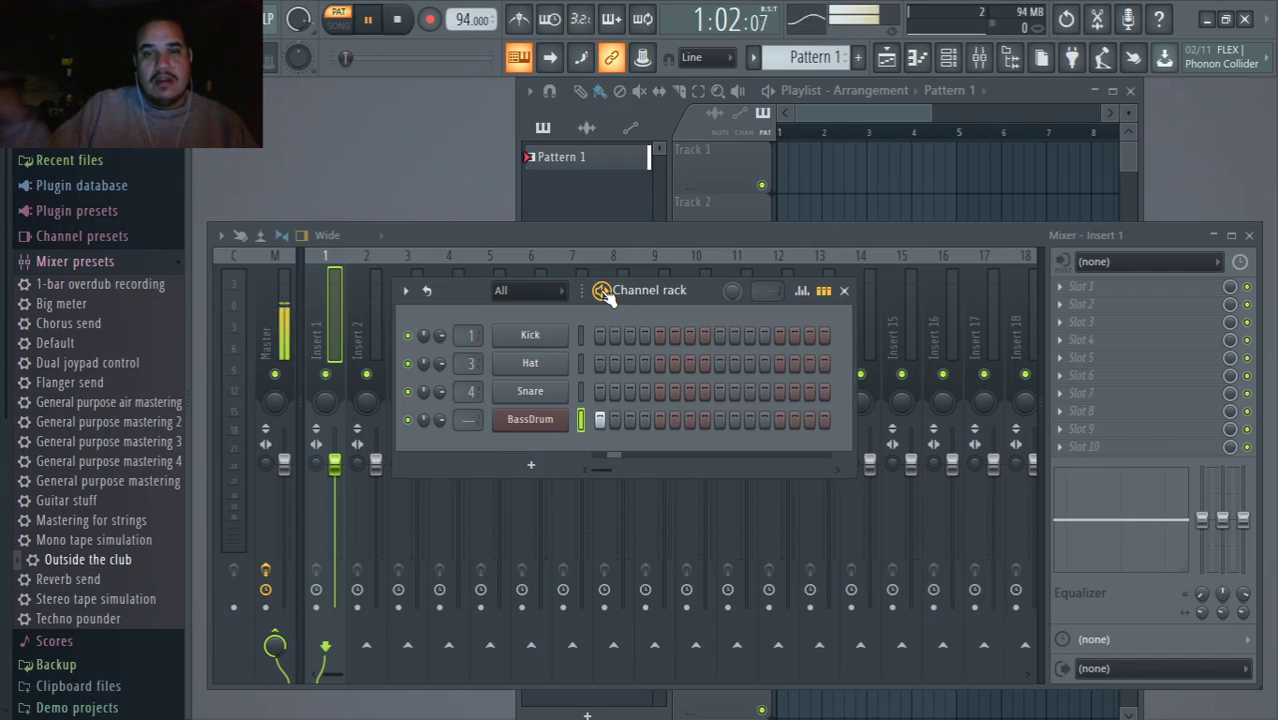
key("space")
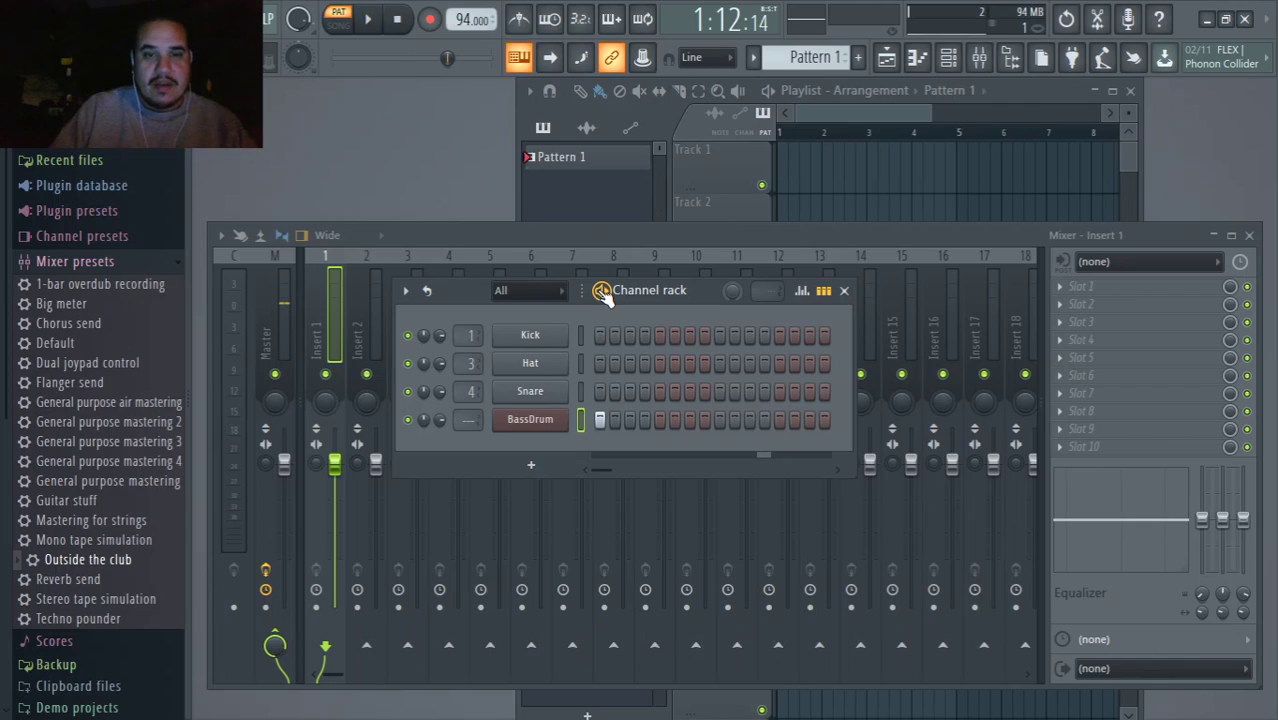
left_click(601, 419)
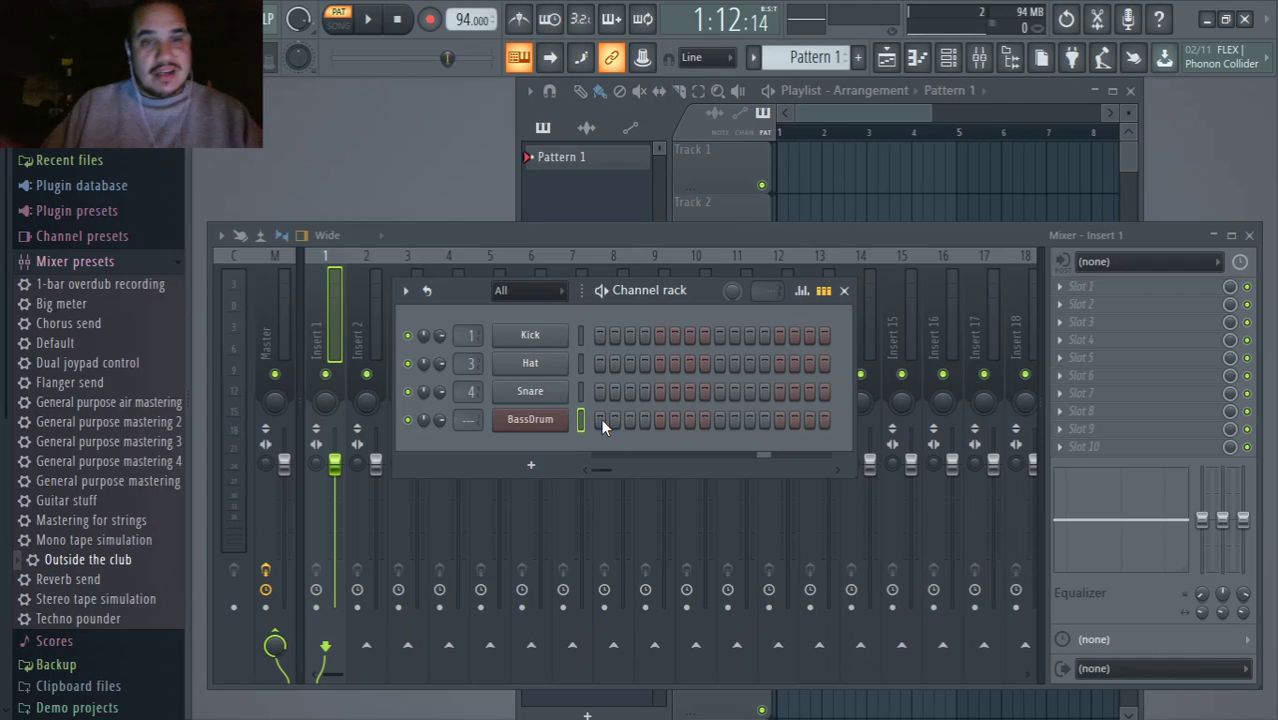
Step: Program Kick hits on steps 1 and 9 and BassDrum hits on steps 5 and 13, and play the pattern back
left_click(599, 336)
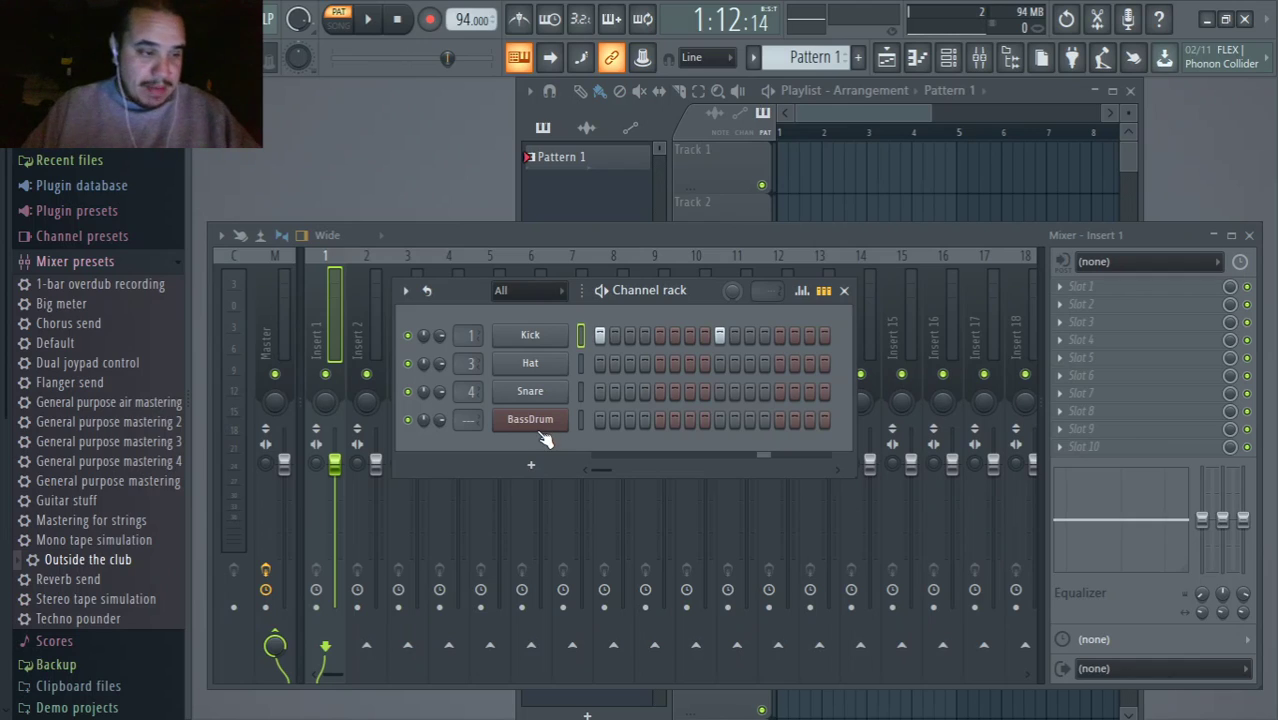
left_click(659, 419)
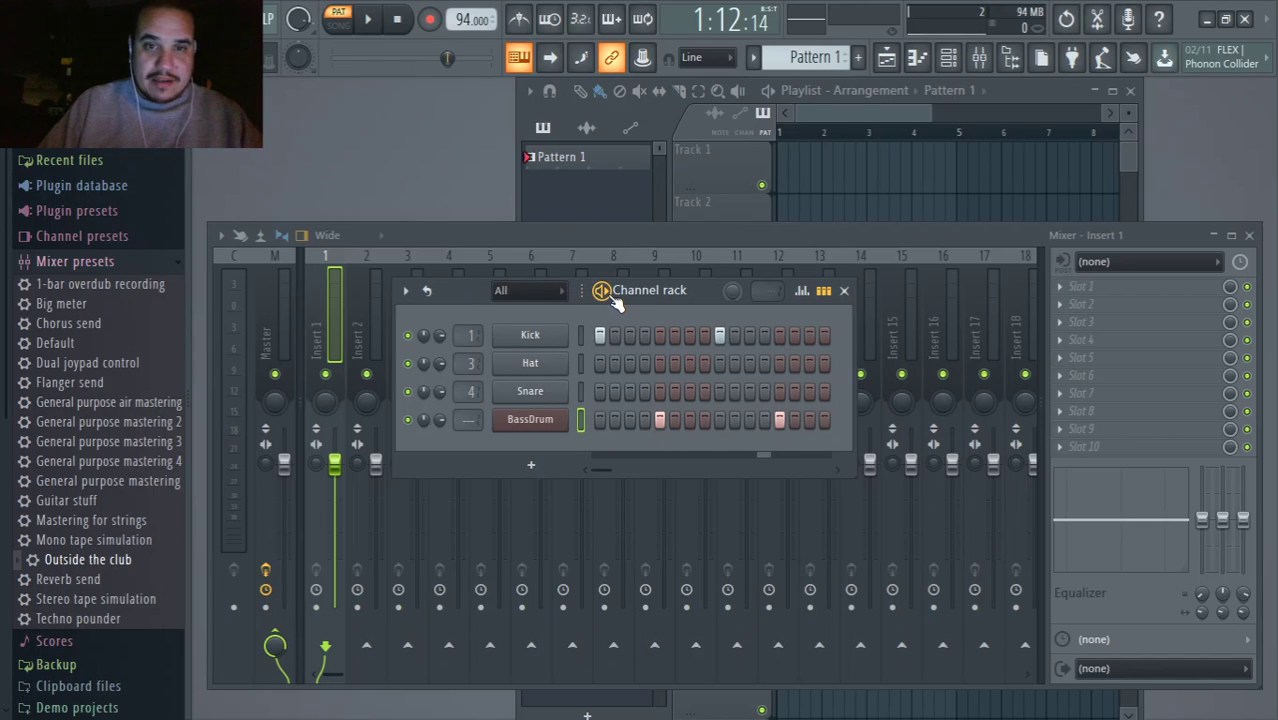
key("space")
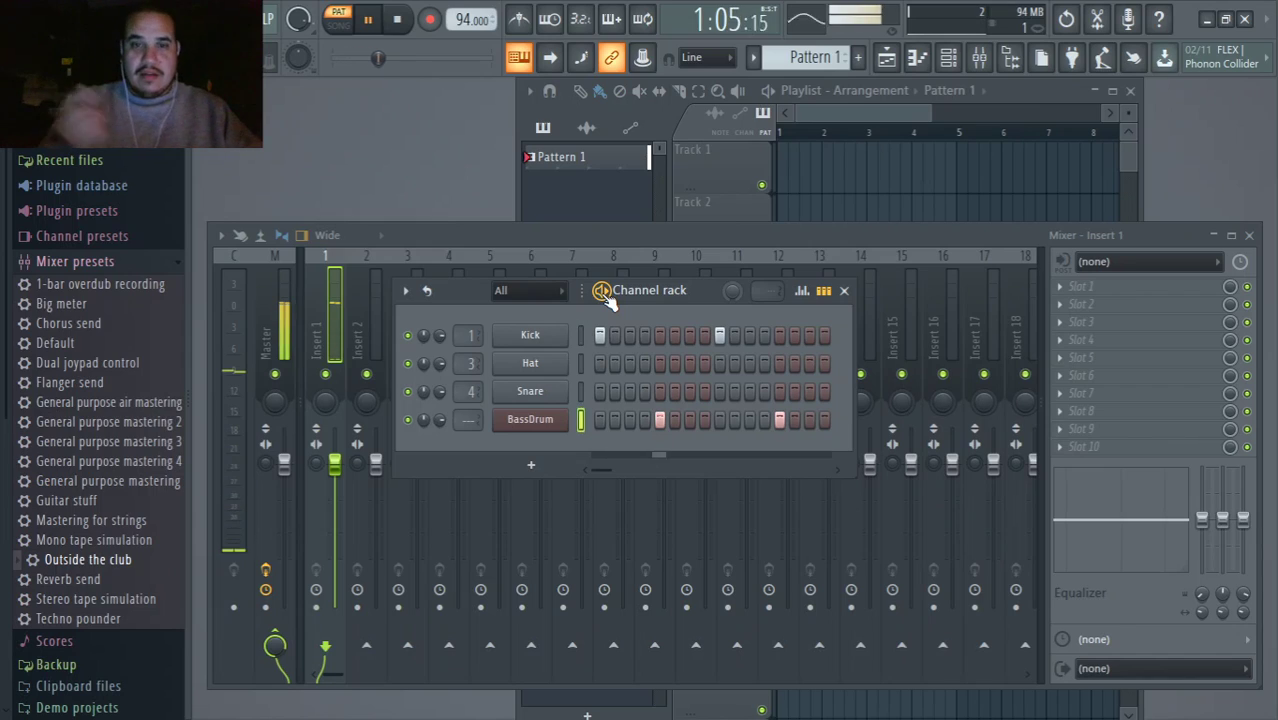
key("space")
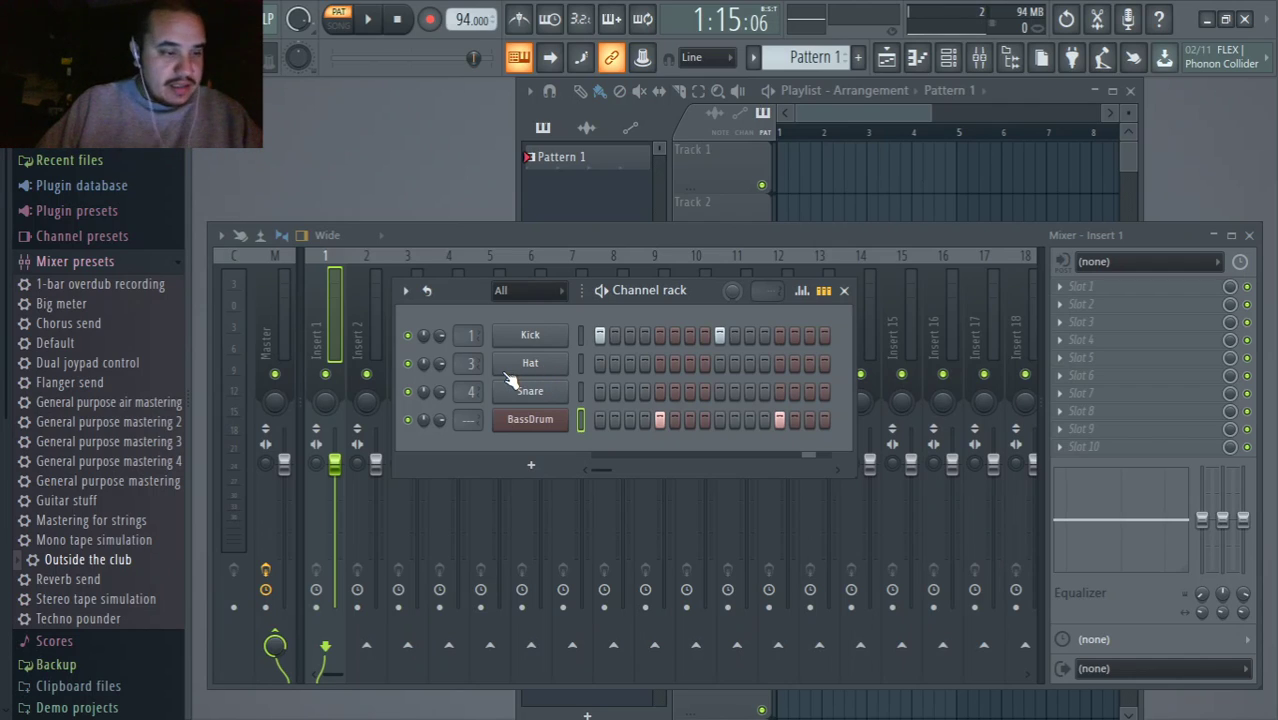
Step: Program Hat hits on every odd step and Snare hits on steps 4, 7, 10, 12 and 15
left_click(599, 362)
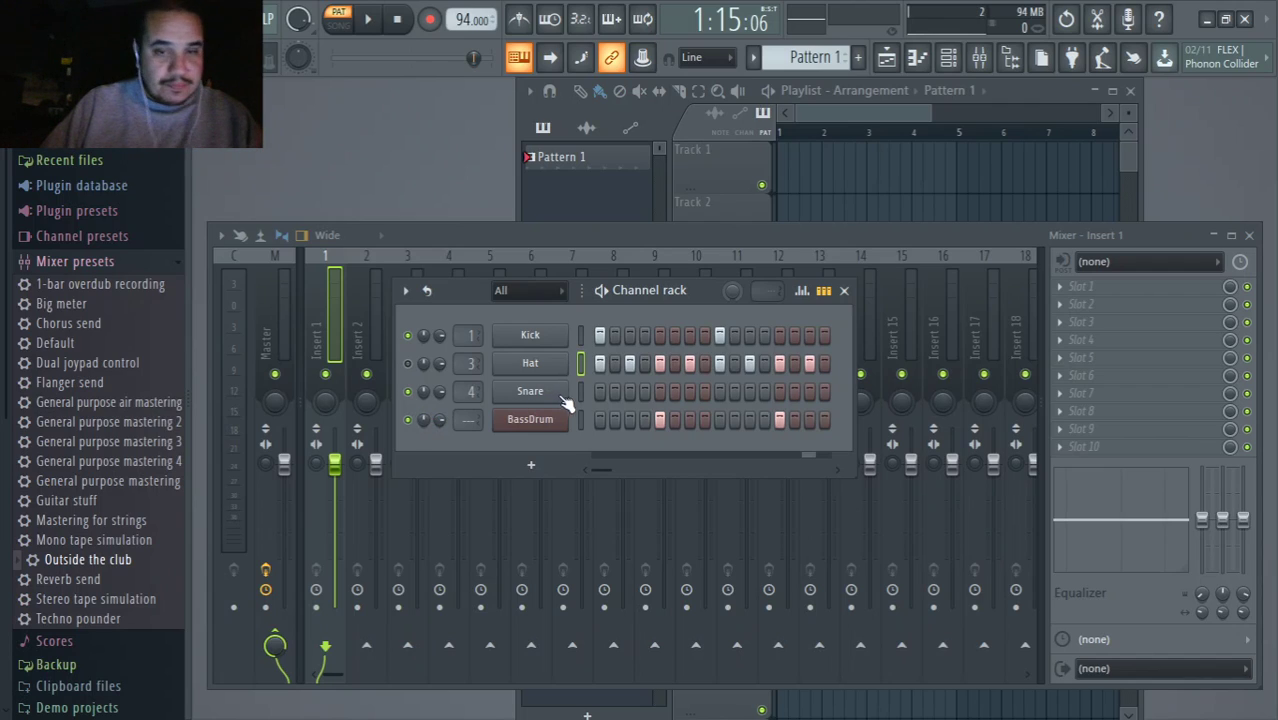
left_click(645, 391)
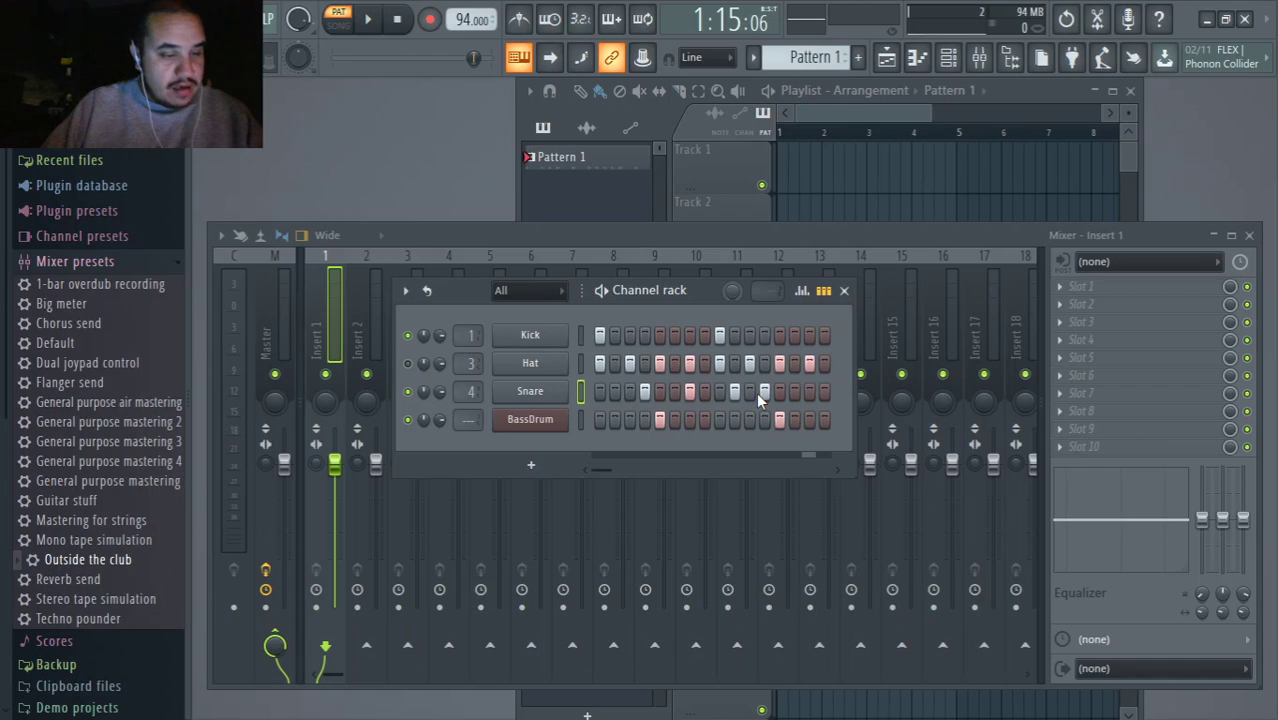
left_click(809, 392)
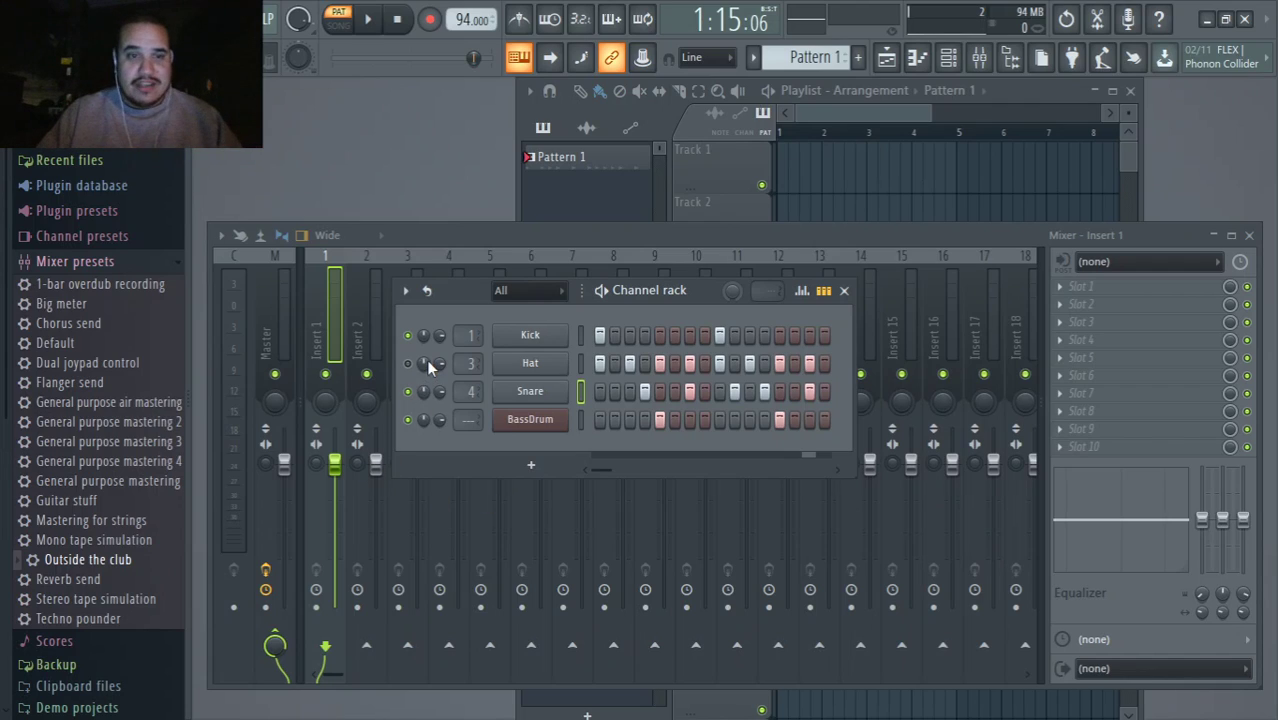
Step: Play the pattern with all channels muted and bring in Kick, BassDrum, Snare and Hat one by one to hear each layer
left_click(408, 335)
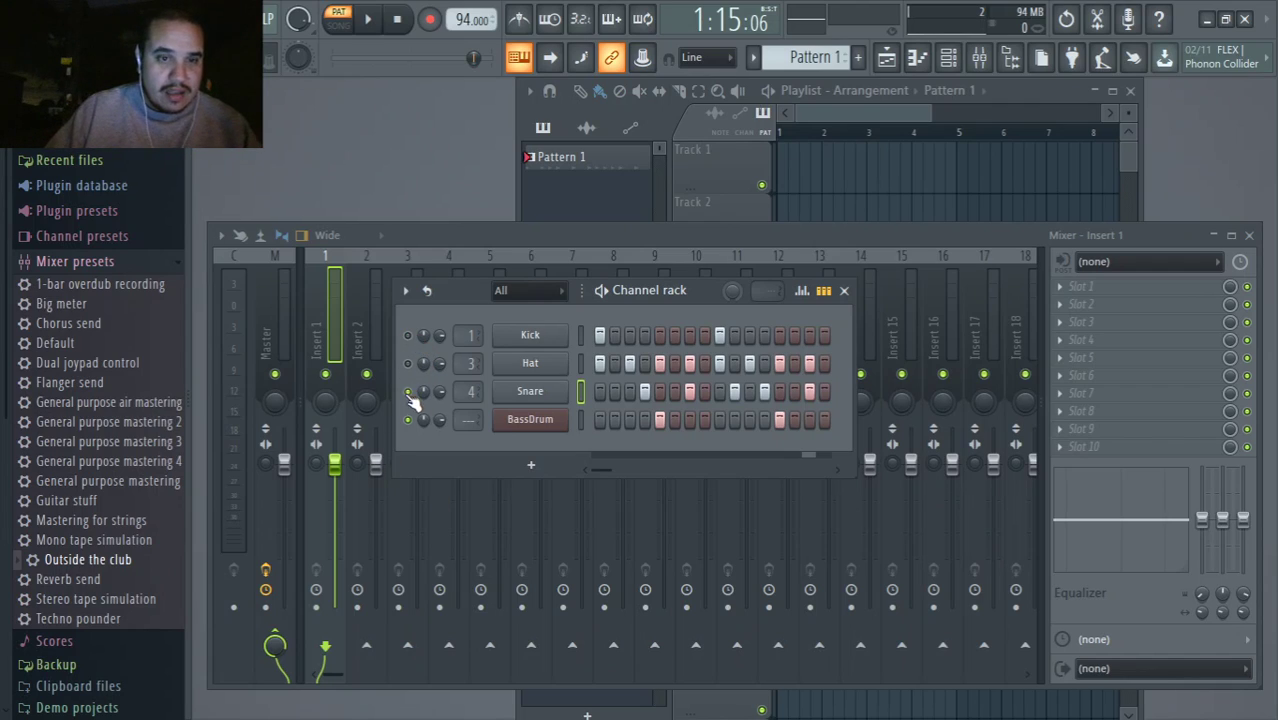
left_click(408, 391)
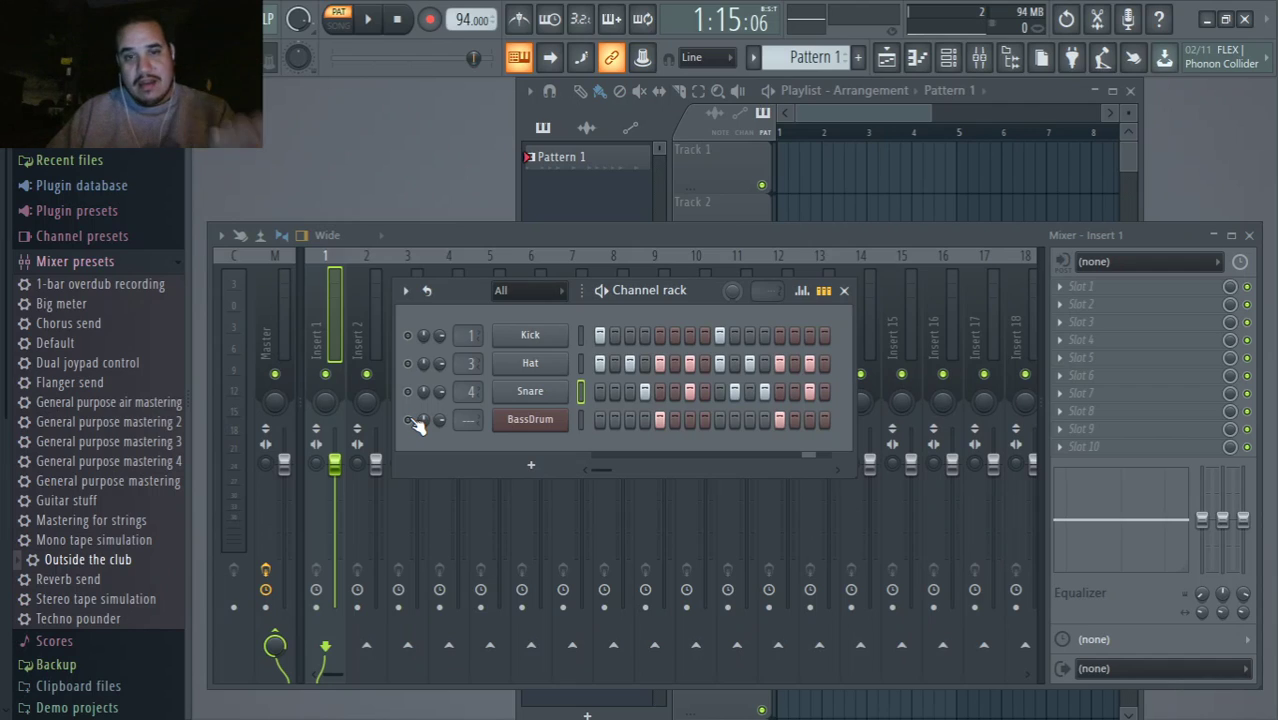
key("space")
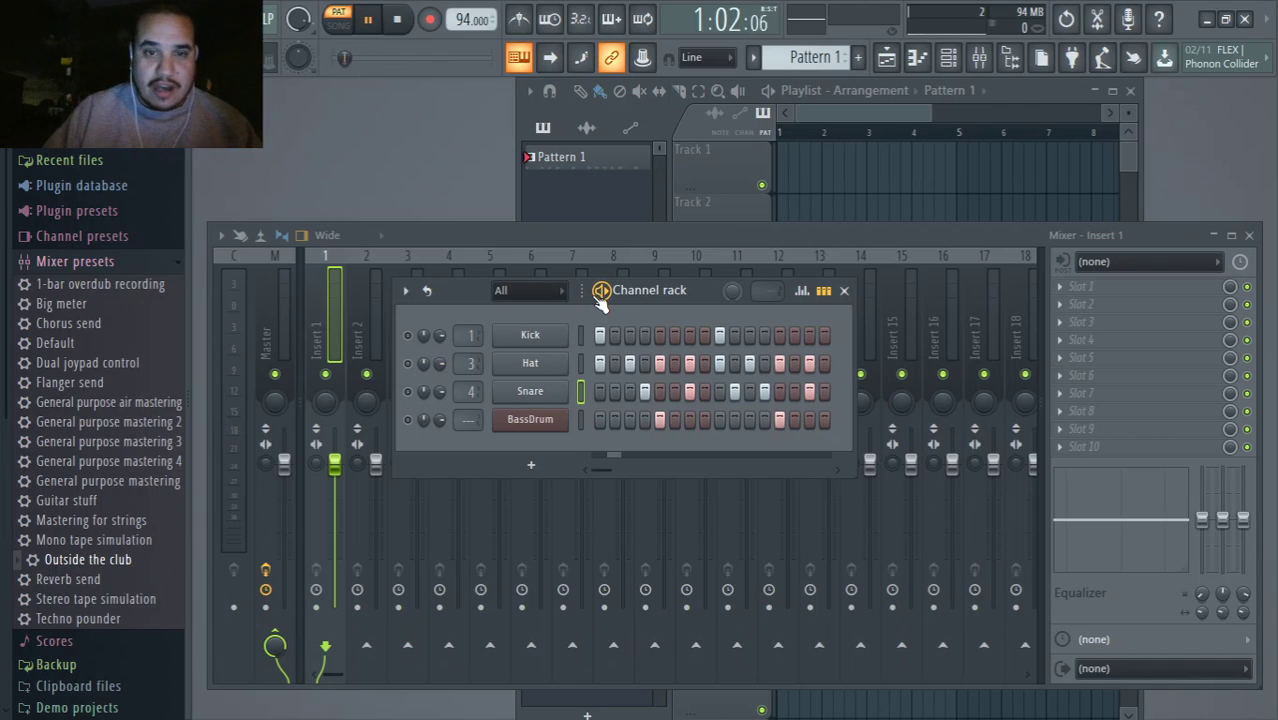
left_click(409, 336)
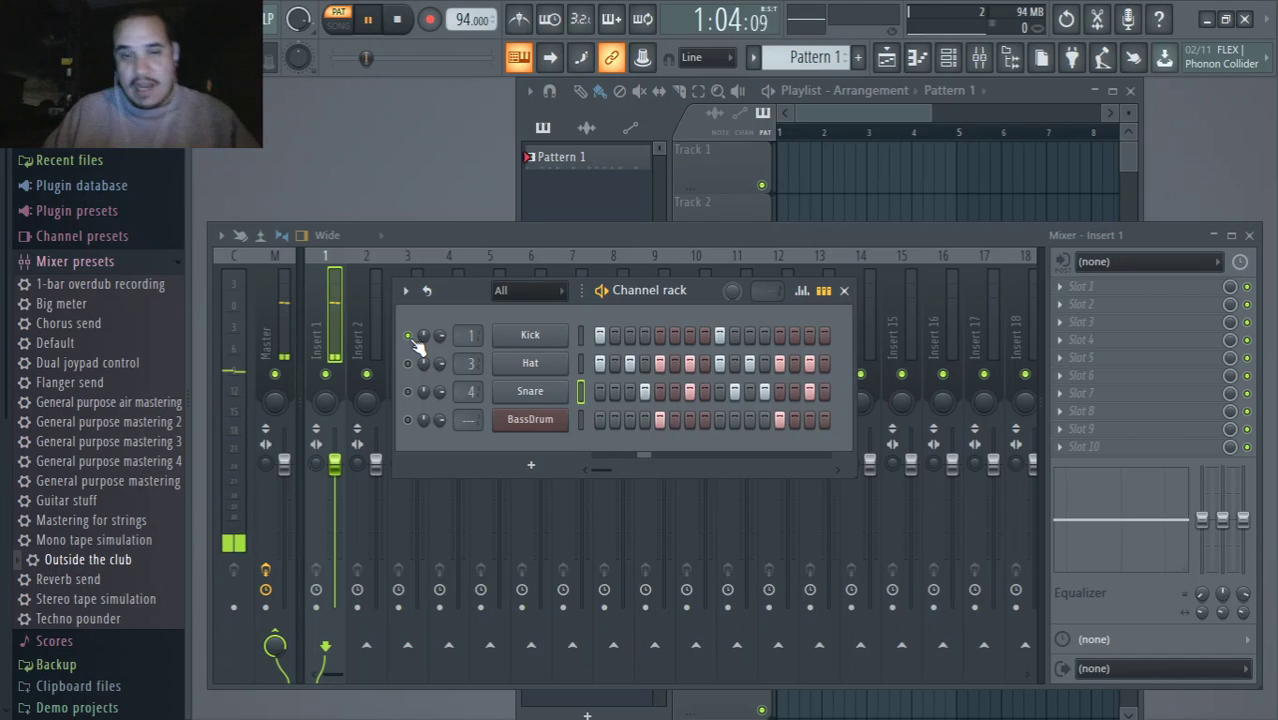
left_click(408, 422)
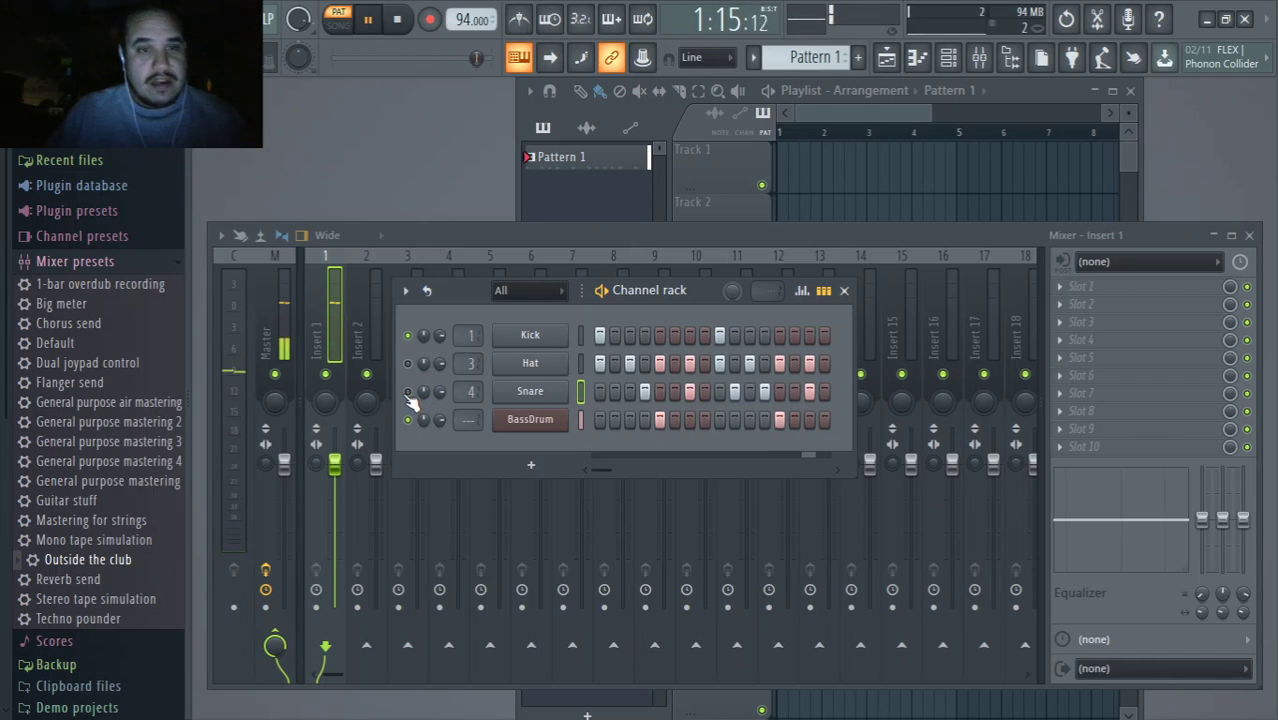
left_click(409, 392)
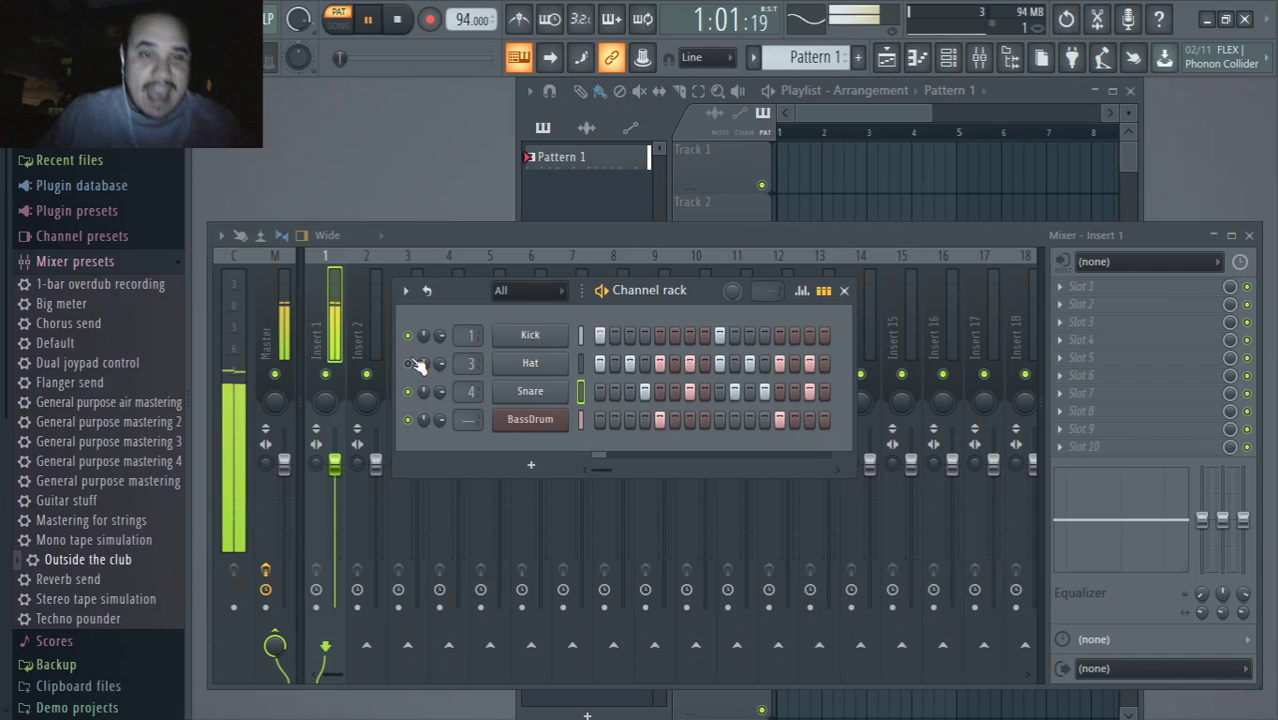
left_click(412, 364)
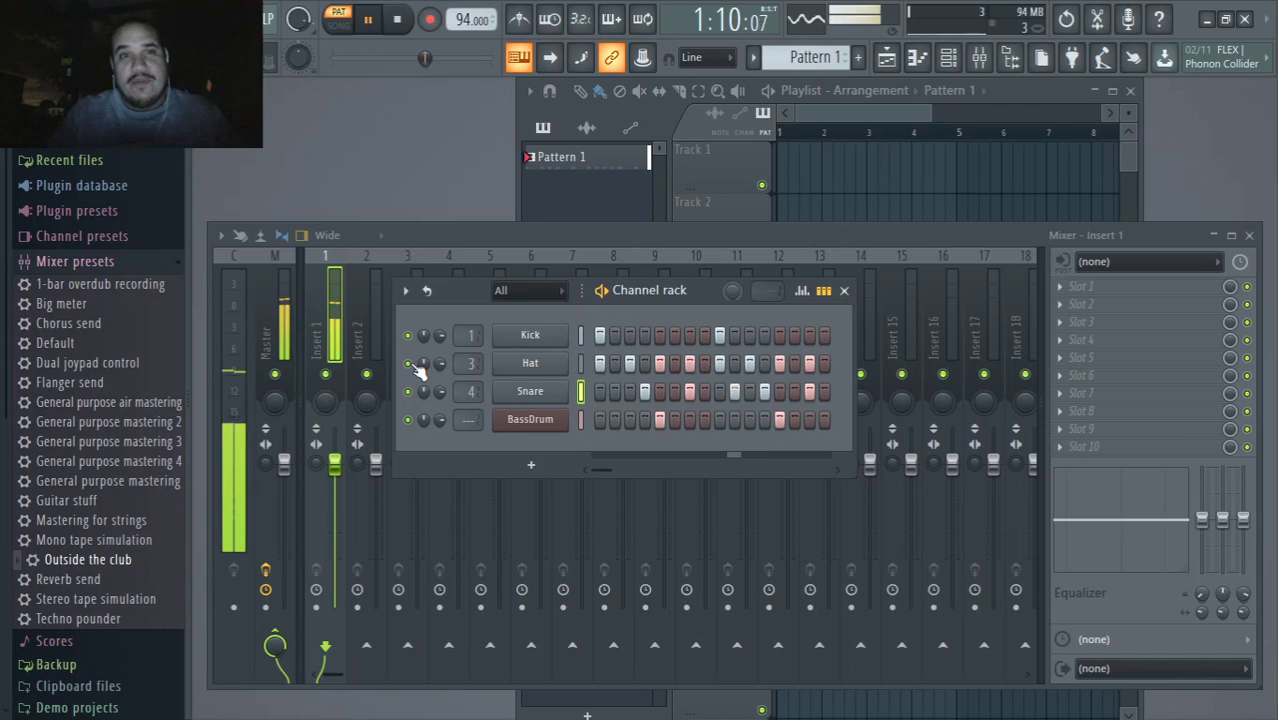
Step: Set the project tempo to 98 BPM while the pattern plays
right_click(460, 22)
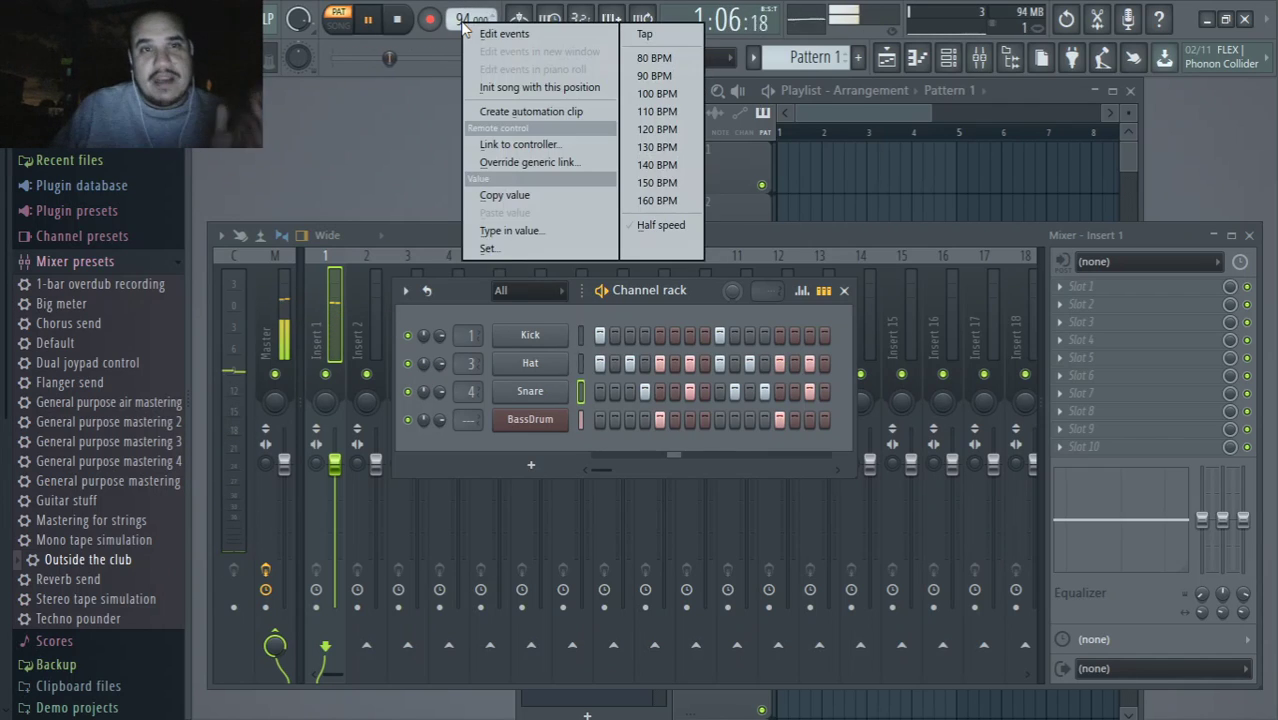
left_click(533, 231)
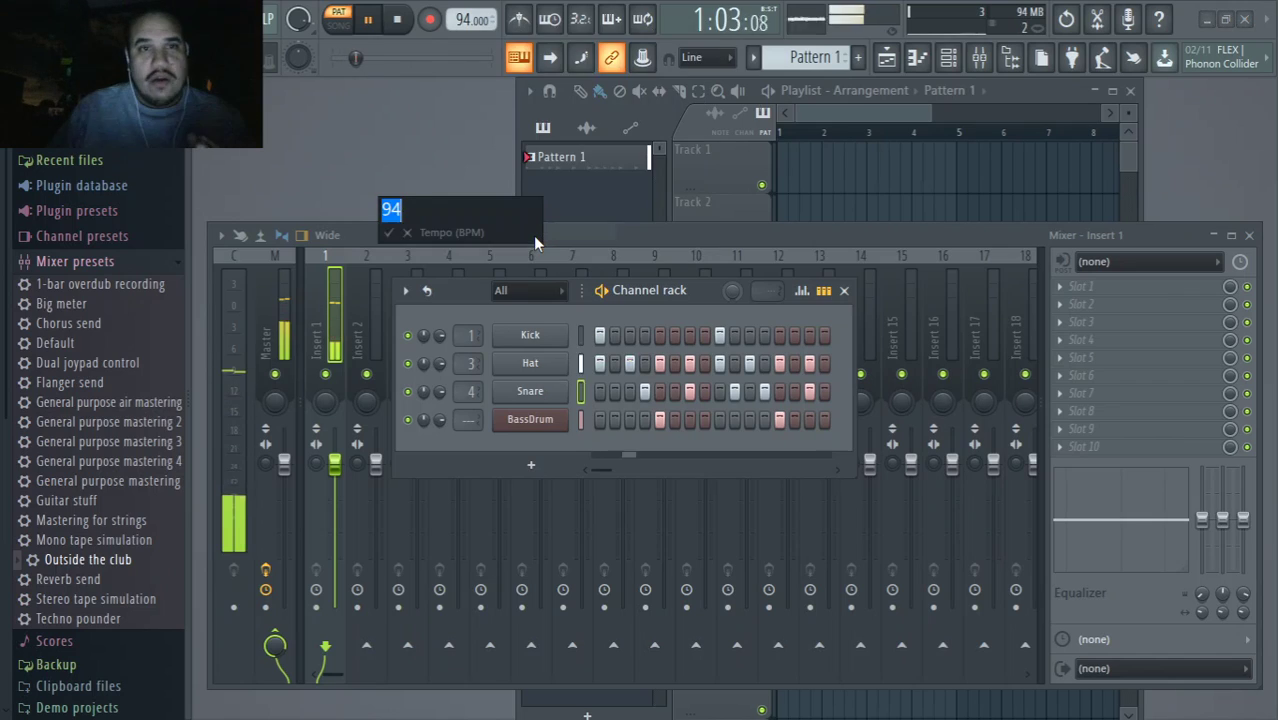
type("98")
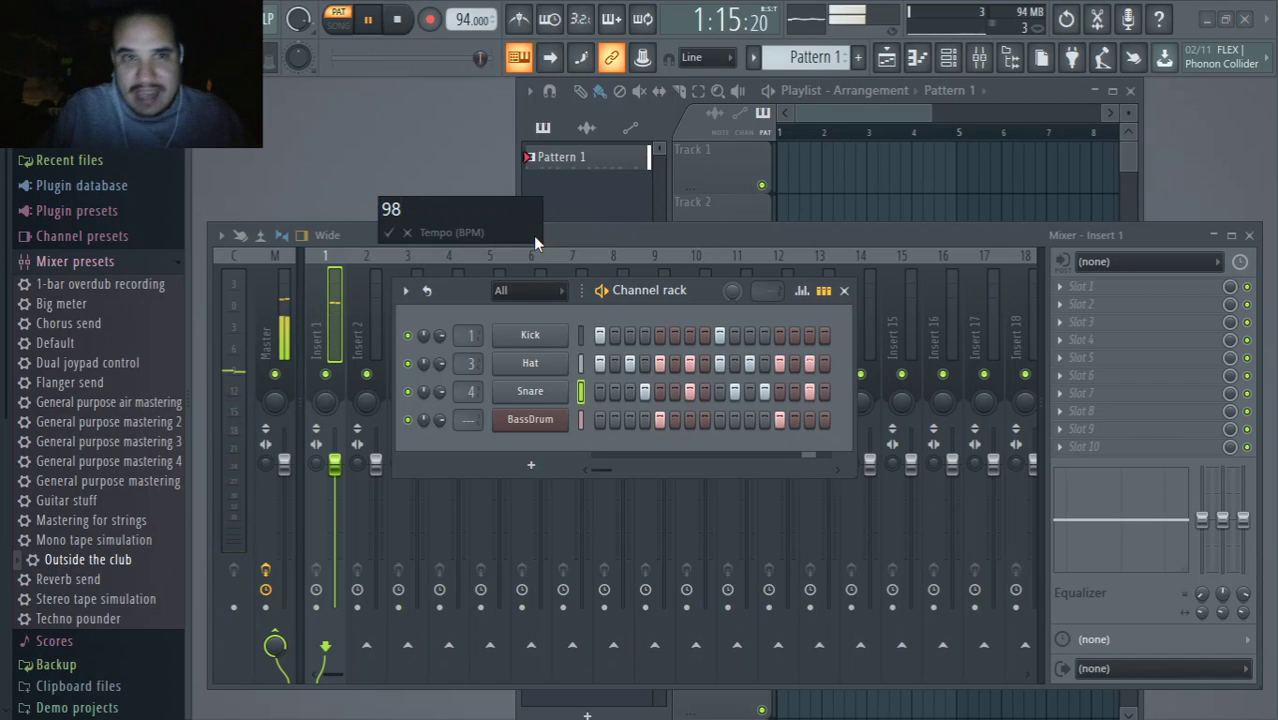
key("Return")
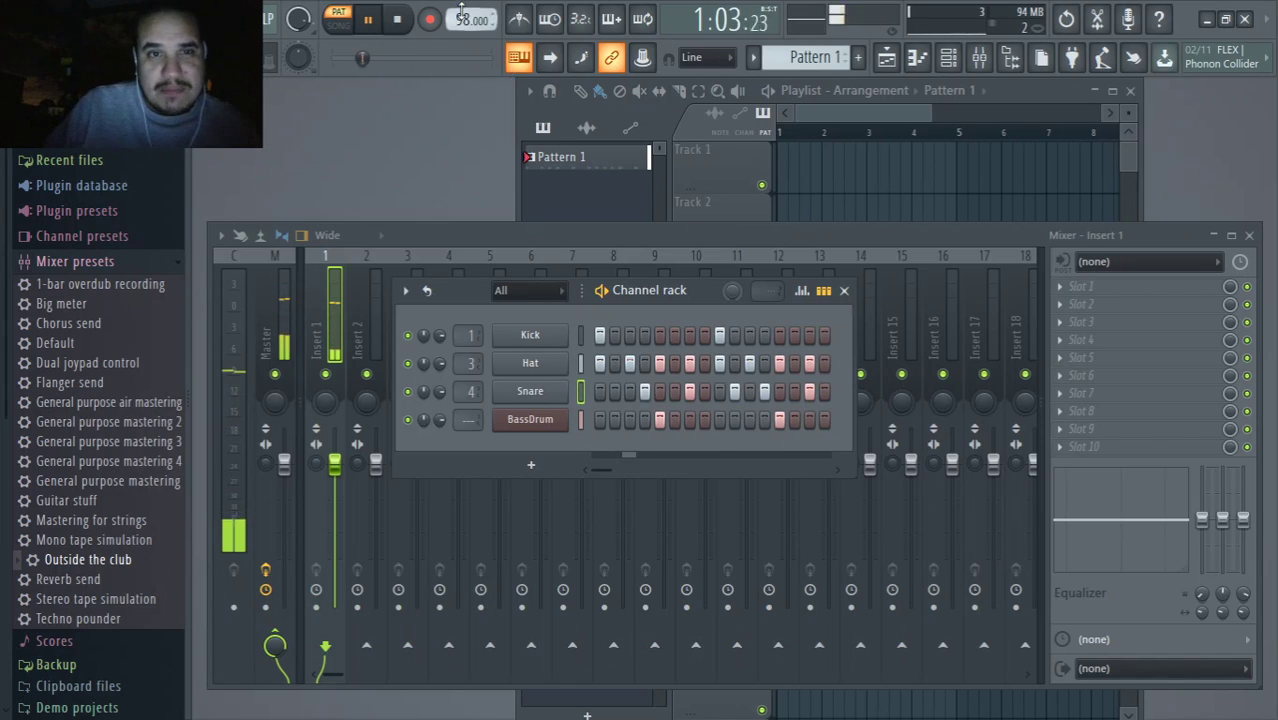
Step: Set the project tempo to 96 BPM while the pattern plays
right_click(470, 19)
left_click(527, 213)
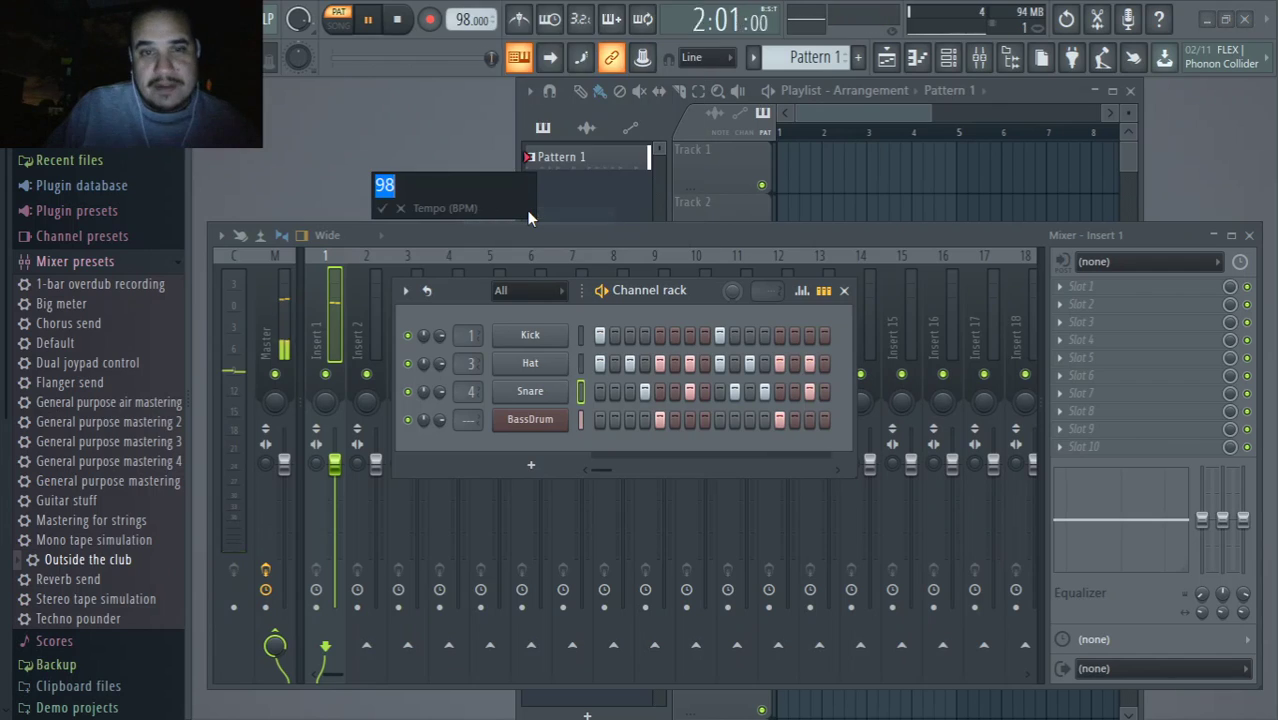
type("96")
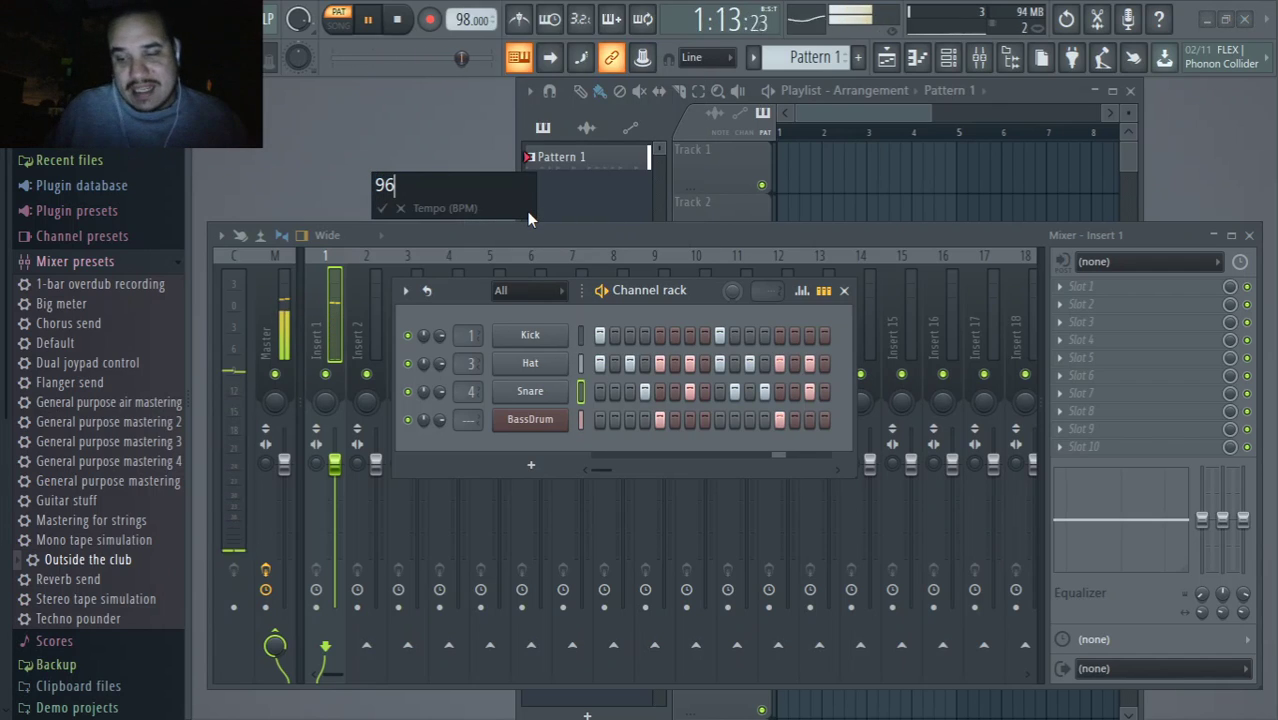
key("Return")
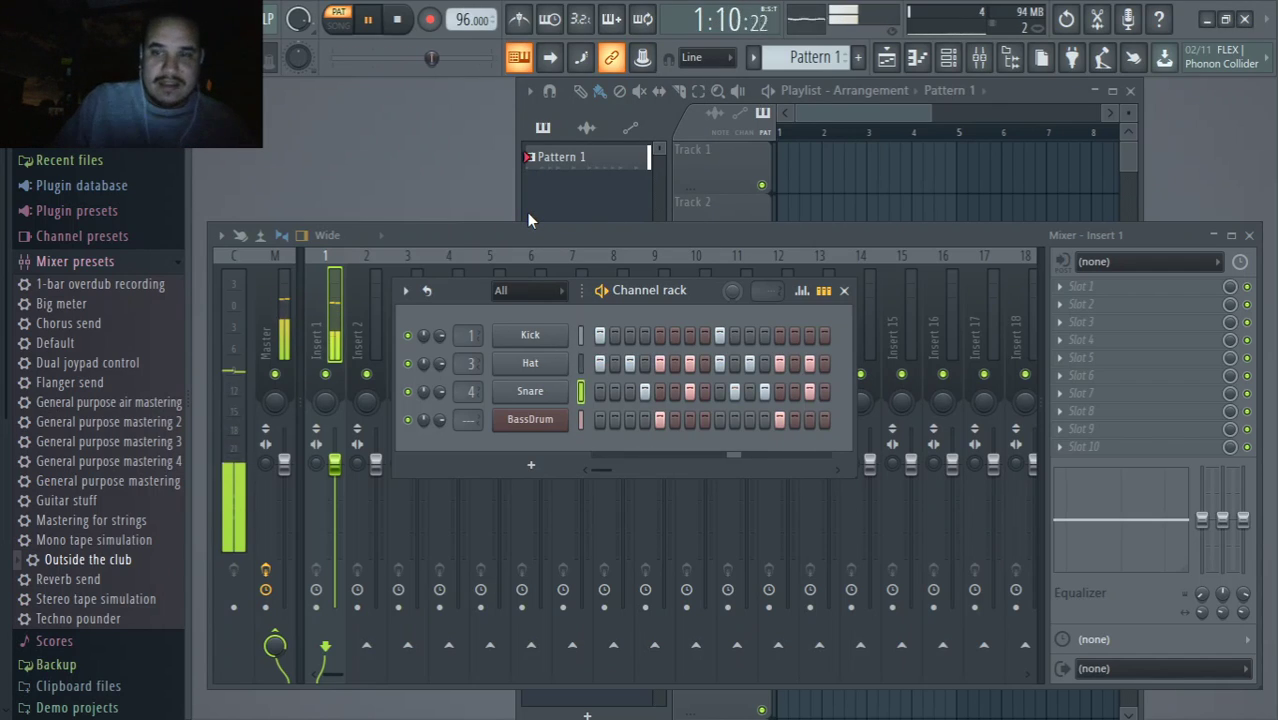